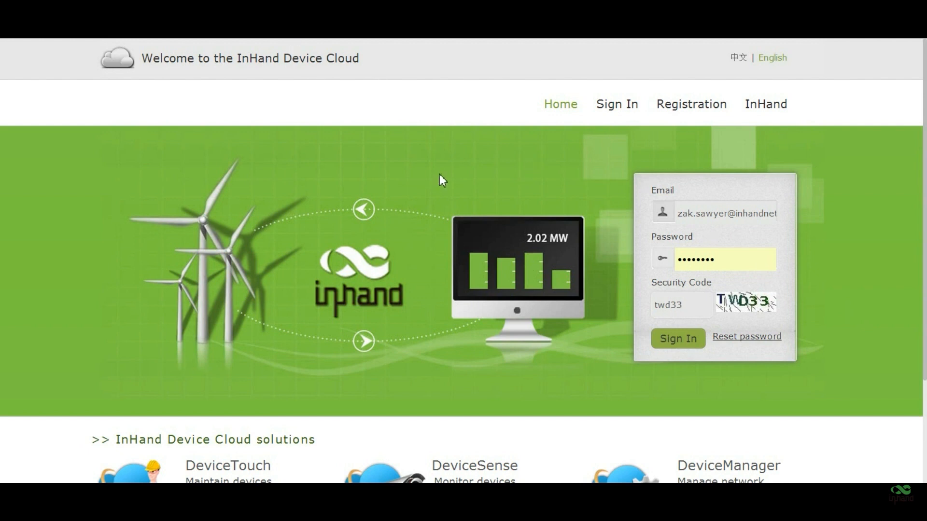
- Retry the sign-in with a fresh security code after the captcha error
left_click(704, 207)
left_click(680, 339)
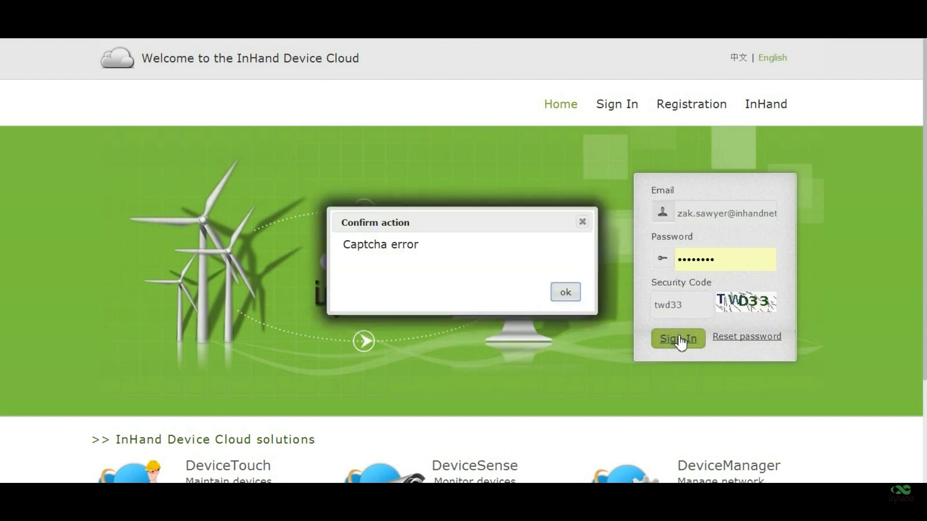
left_click(563, 291)
double_click(699, 308)
type("unt")
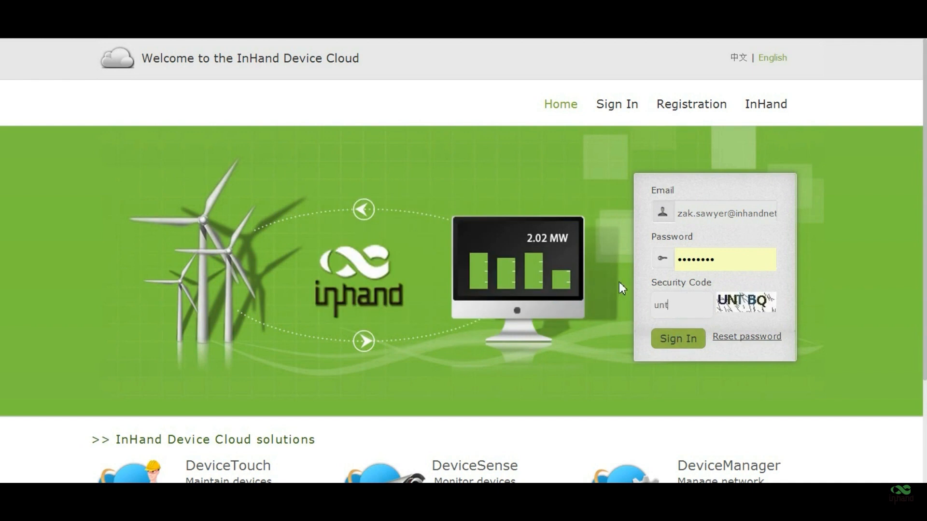
type("bq")
key("Return")
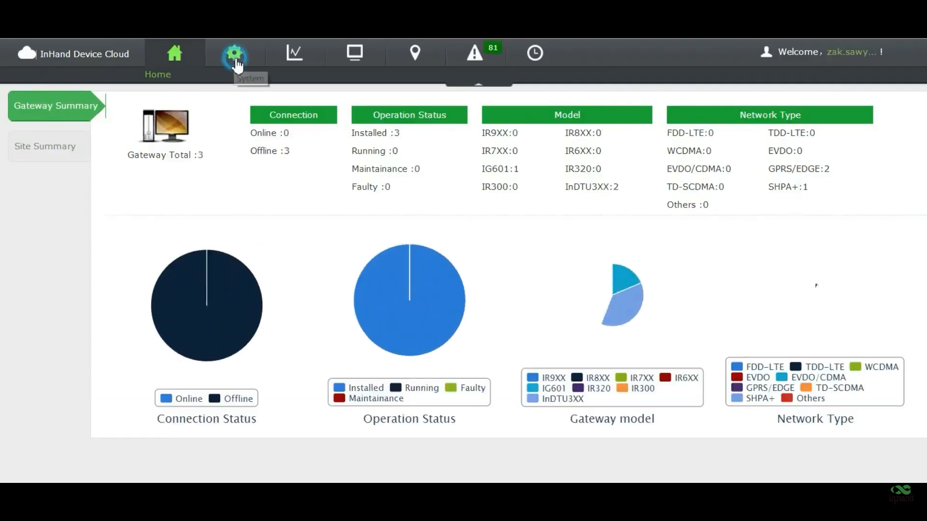
- Start a new role named network_tech under System > Roles
left_click(235, 59)
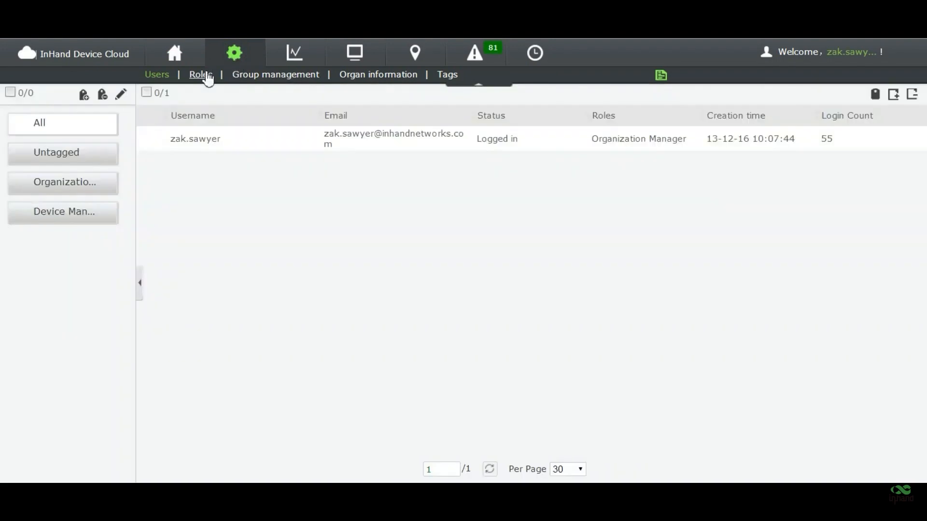
left_click(208, 76)
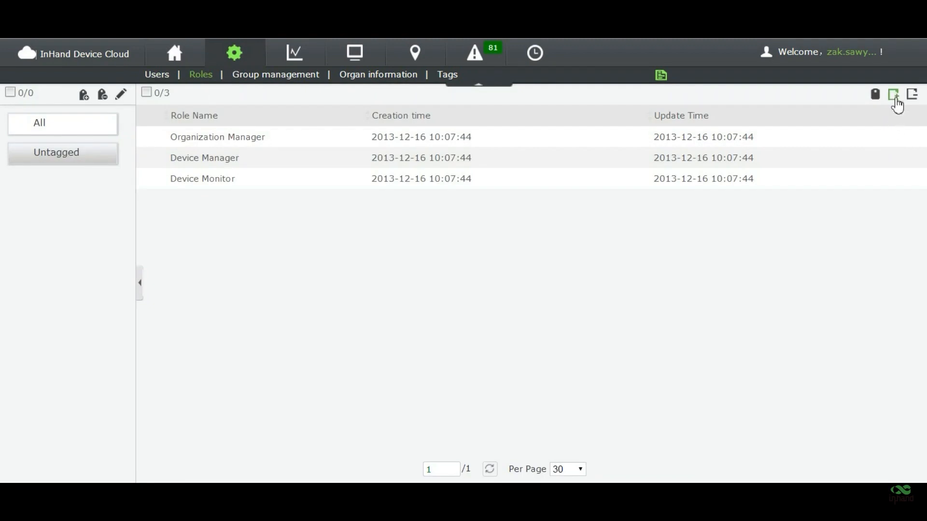
left_click(896, 98)
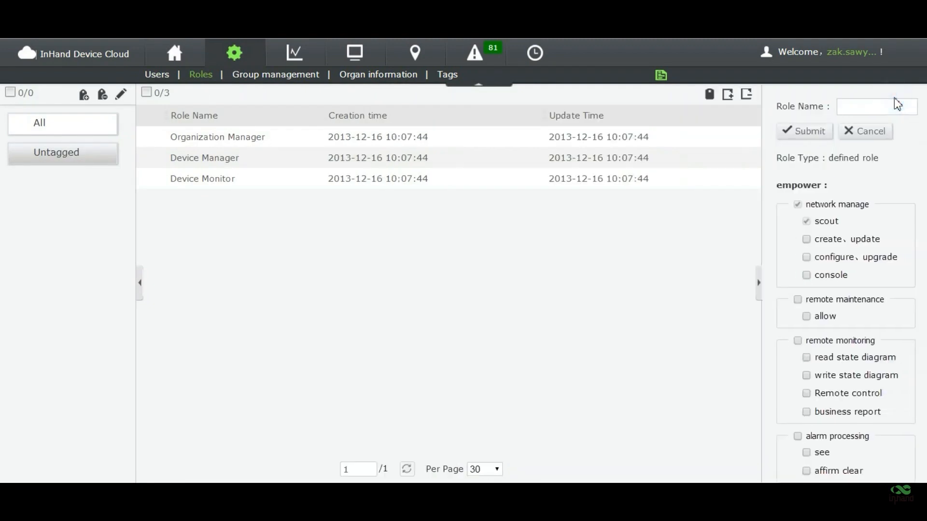
left_click(885, 109)
type("network")
type("_tech")
left_click(655, 291)
- Grant network_tech every device, maintenance, monitoring and alarm permission and save it
left_click(836, 240)
left_click(820, 257)
left_click(822, 276)
left_click(821, 316)
left_click(822, 356)
left_click(837, 377)
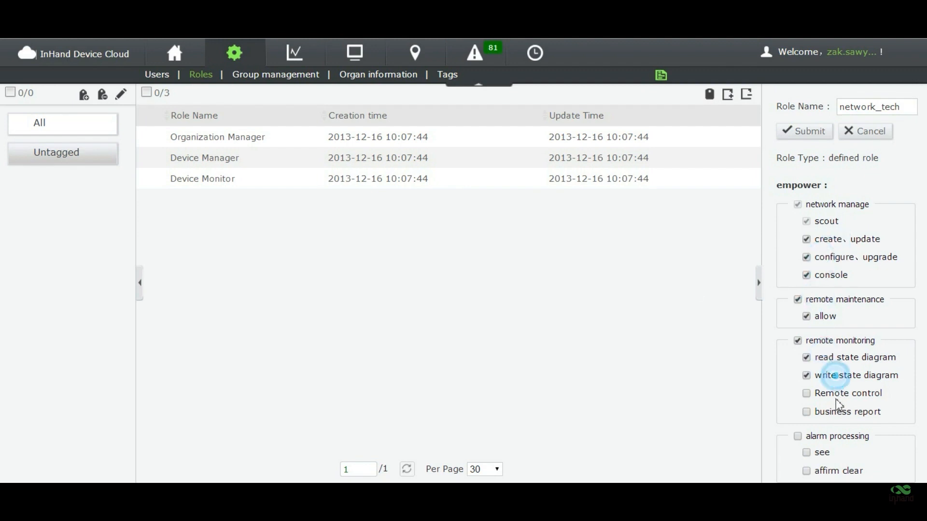
left_click(836, 411)
left_click(833, 453)
left_click(833, 392)
left_click(676, 324)
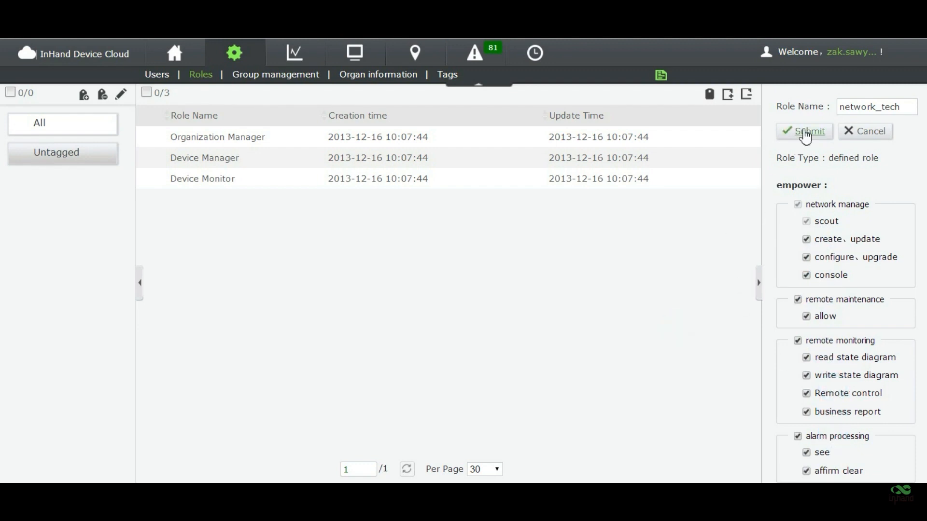
left_click(808, 135)
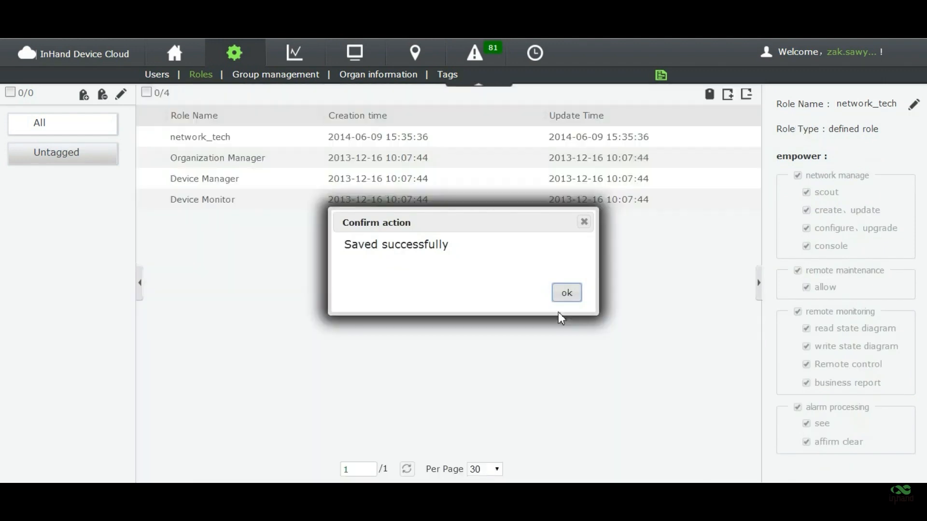
left_click(565, 288)
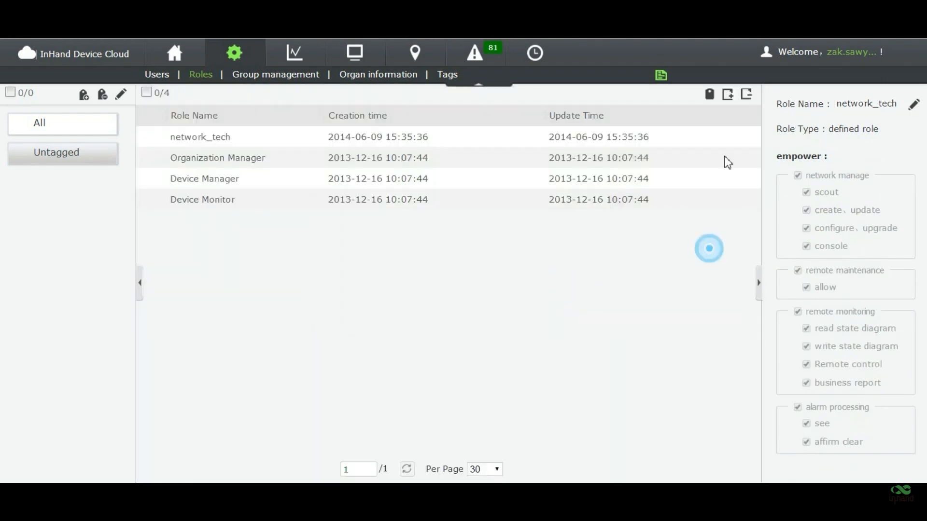
- Start another role named service_tech
left_click(728, 94)
left_click(857, 107)
type("service_tech")
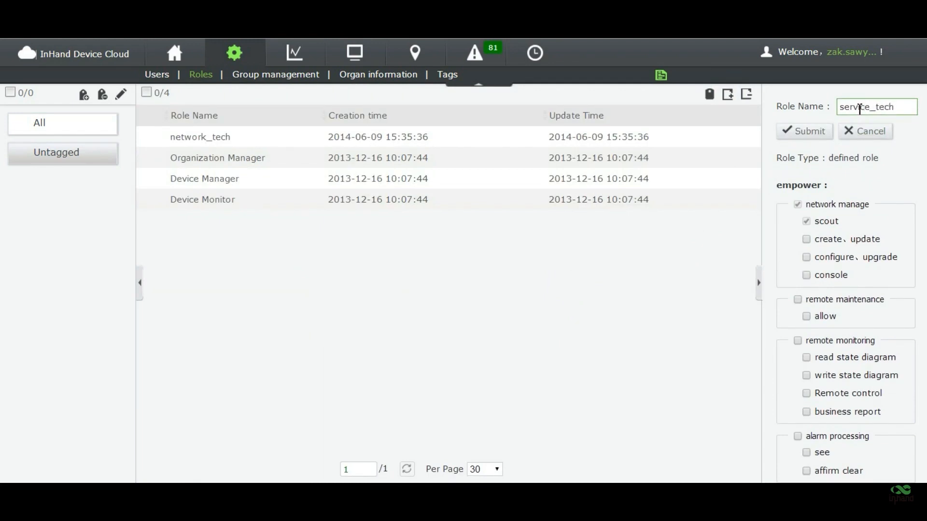
left_click(880, 187)
- Give service_tech remote monitoring and alarm processing, without remote control or create/update, and save
left_click(797, 341)
left_click(806, 393)
left_click(798, 437)
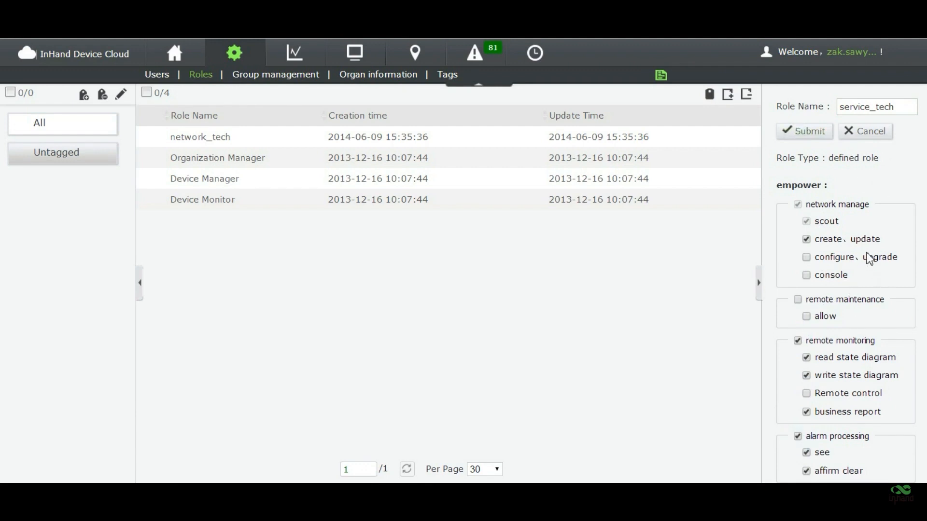
left_click(806, 239)
left_click(804, 132)
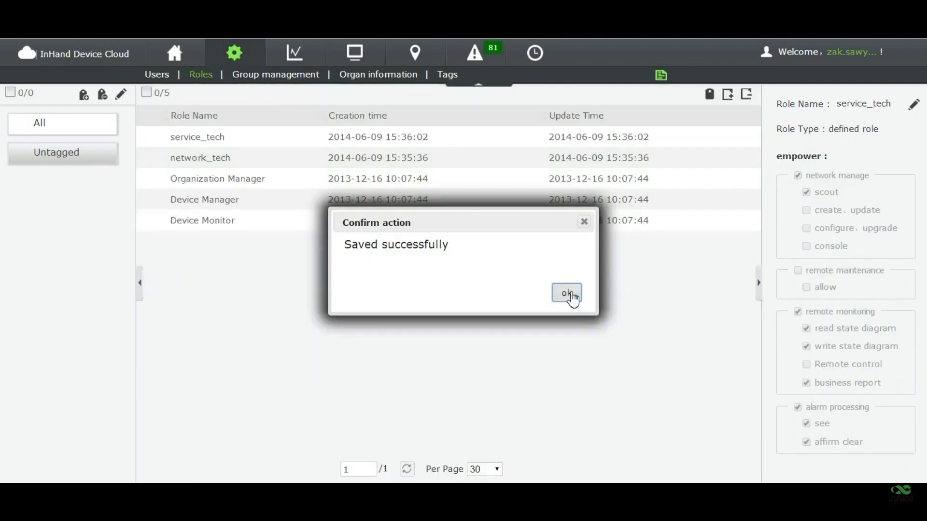
left_click(569, 296)
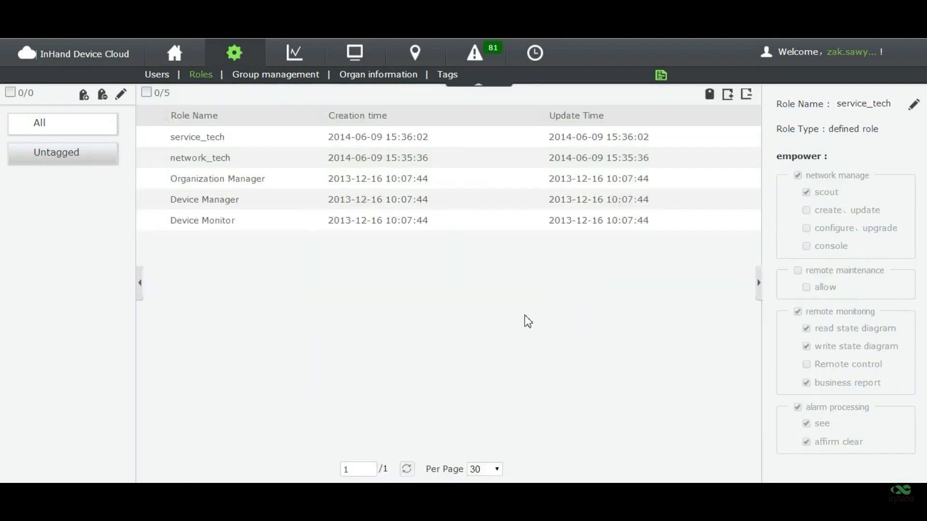
left_click(157, 74)
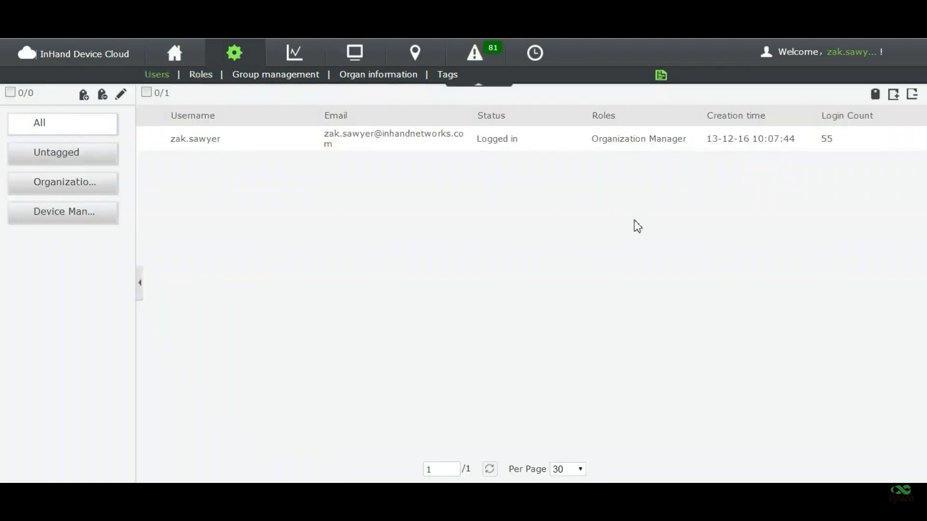
- Add user dana_automation and fill in the e-mail address and phone number
left_click(889, 97)
left_click(834, 99)
type("da")
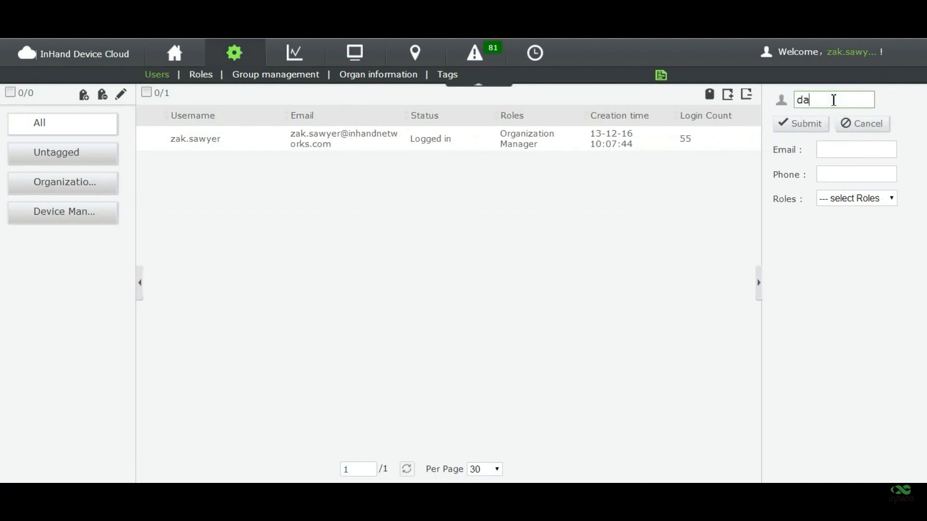
type("na_automation")
key("Tab")
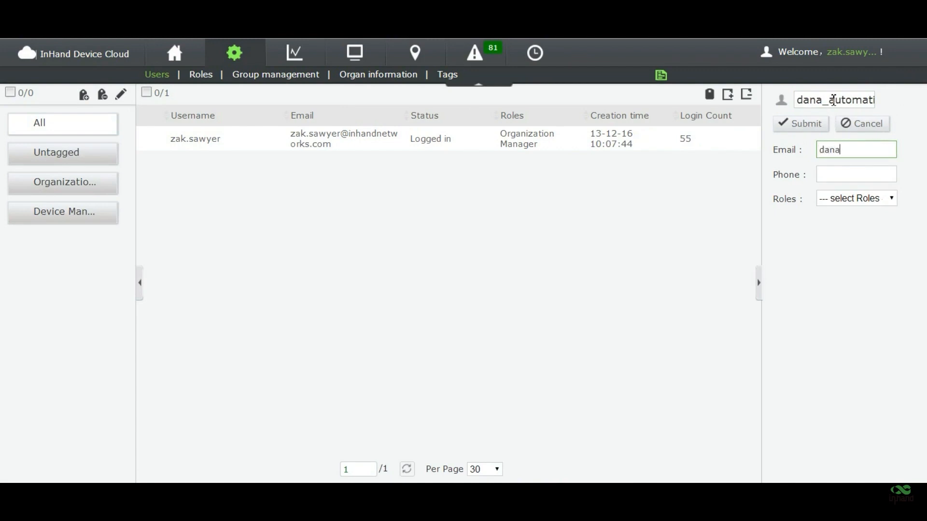
key("Tab")
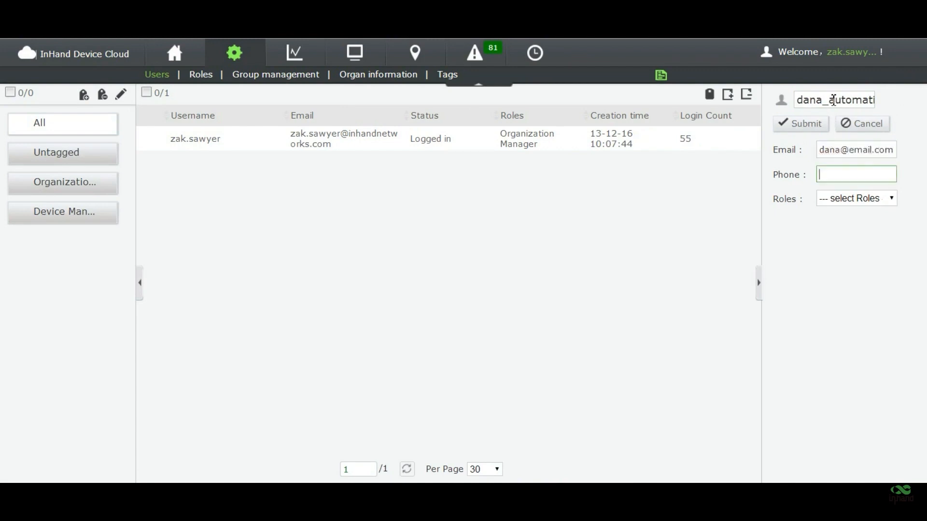
- Assign the network_tech role to dana_automation and save the user
left_click(866, 200)
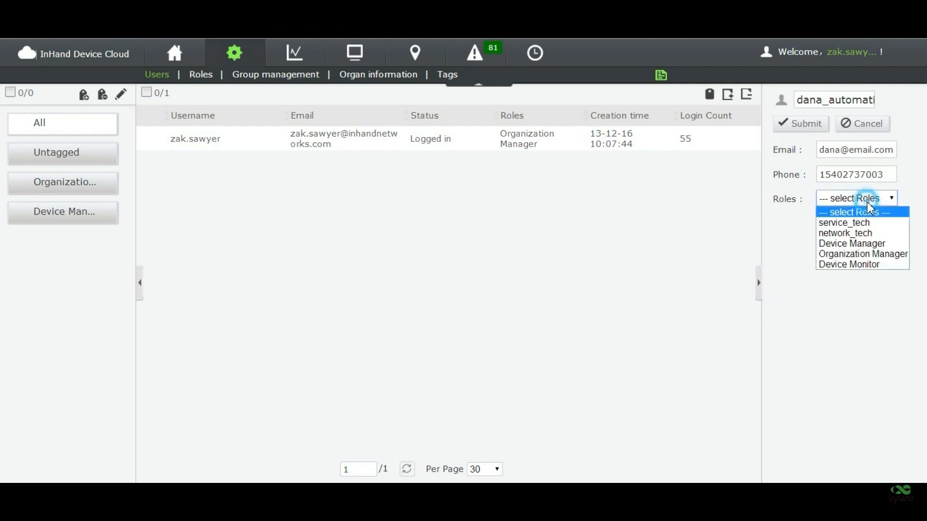
left_click(873, 232)
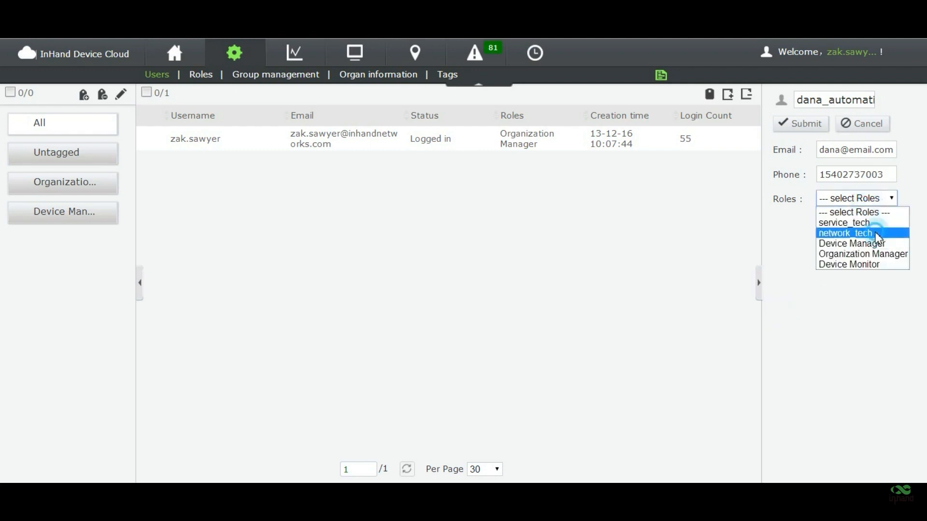
left_click(819, 127)
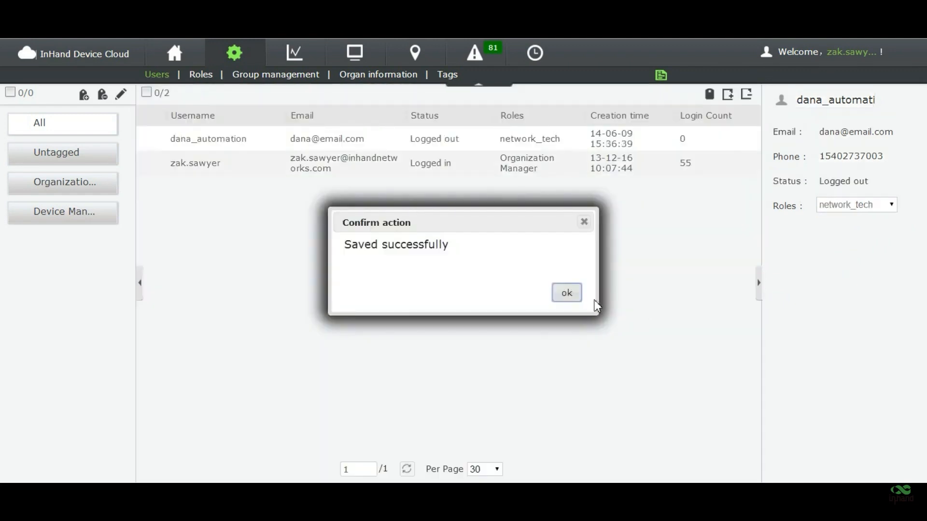
left_click(567, 293)
- Add user joe_service with the e-mail address and phone number filled in
left_click(727, 95)
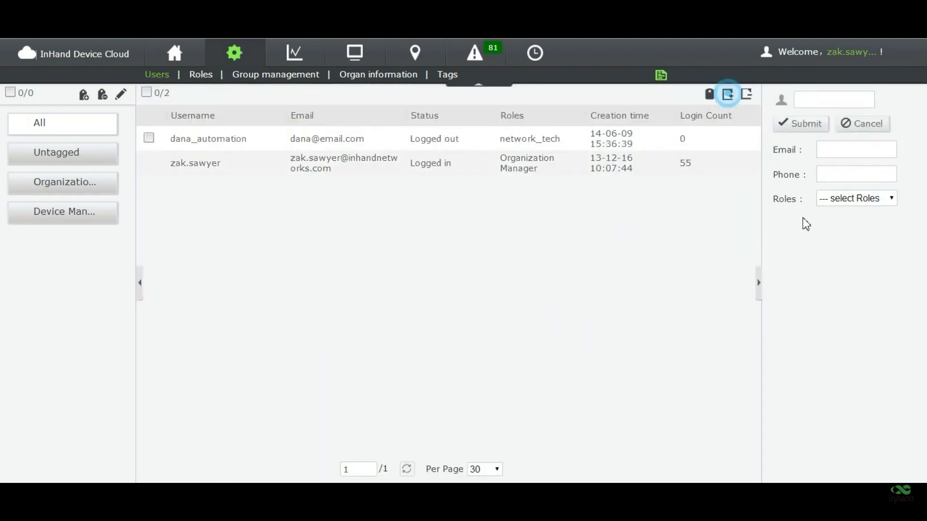
left_click(839, 102)
type("joe_service")
key("Tab")
key("Tab")
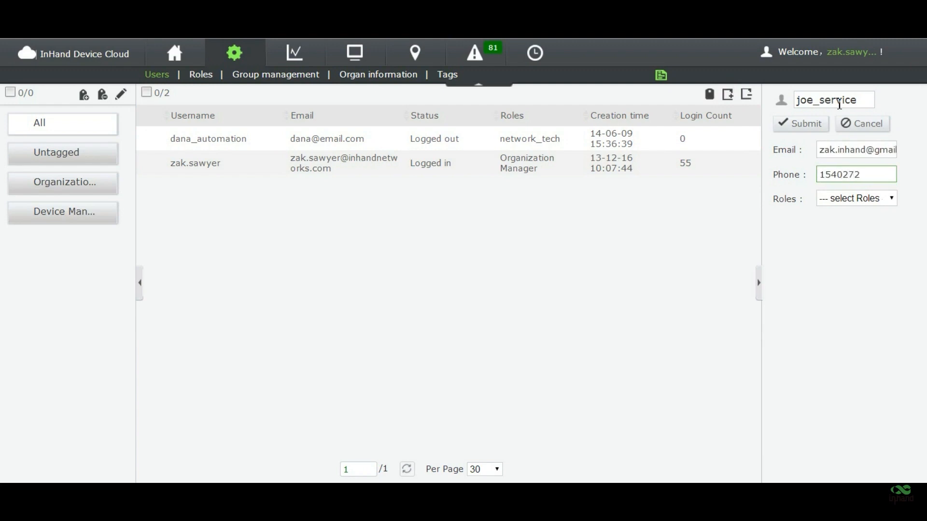
- Assign the service_tech role to joe_service and save the user
left_click(868, 199)
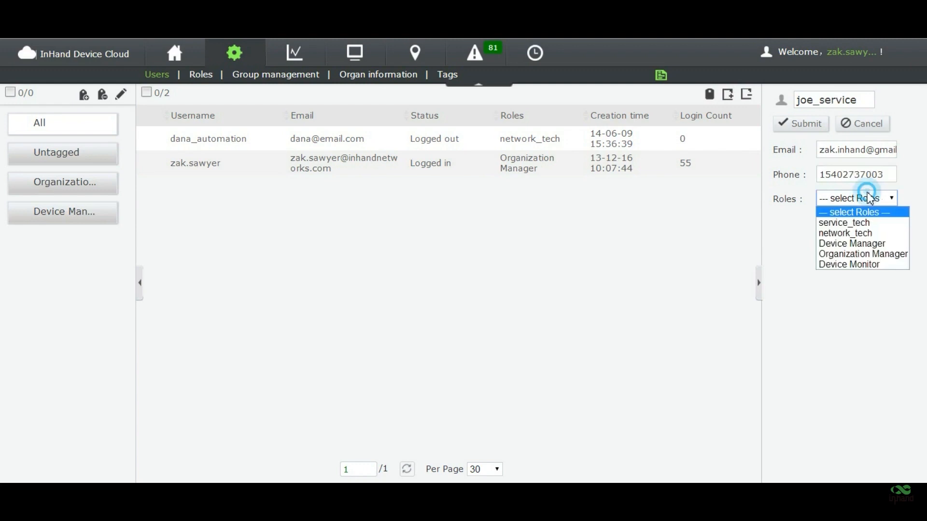
left_click(886, 225)
left_click(786, 237)
left_click(797, 121)
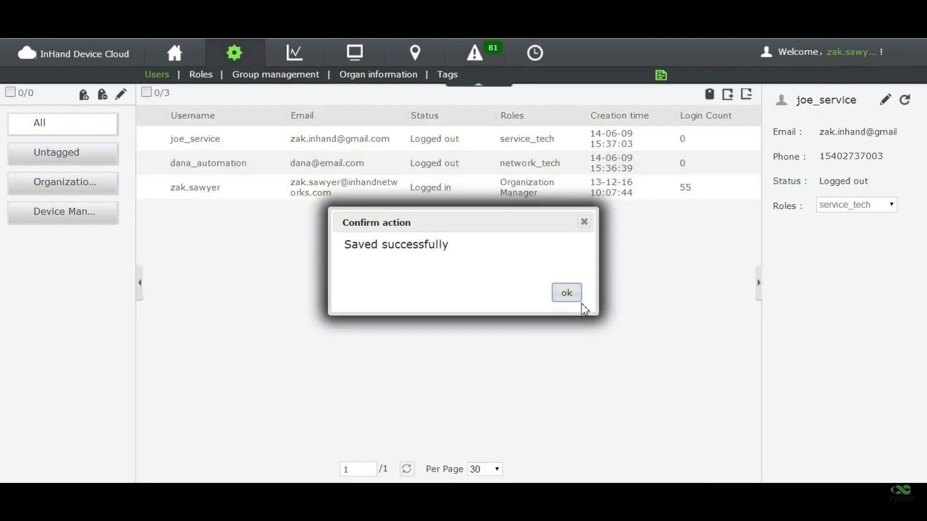
left_click(580, 300)
- Check the joe_service record, then open Group management showing the ungrouped devices
left_click(484, 267)
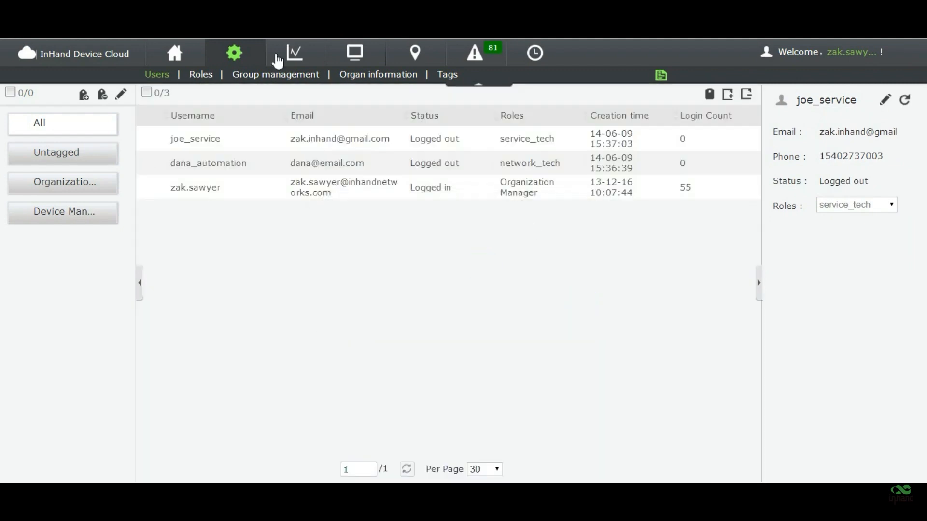
left_click(358, 140)
left_click(592, 323)
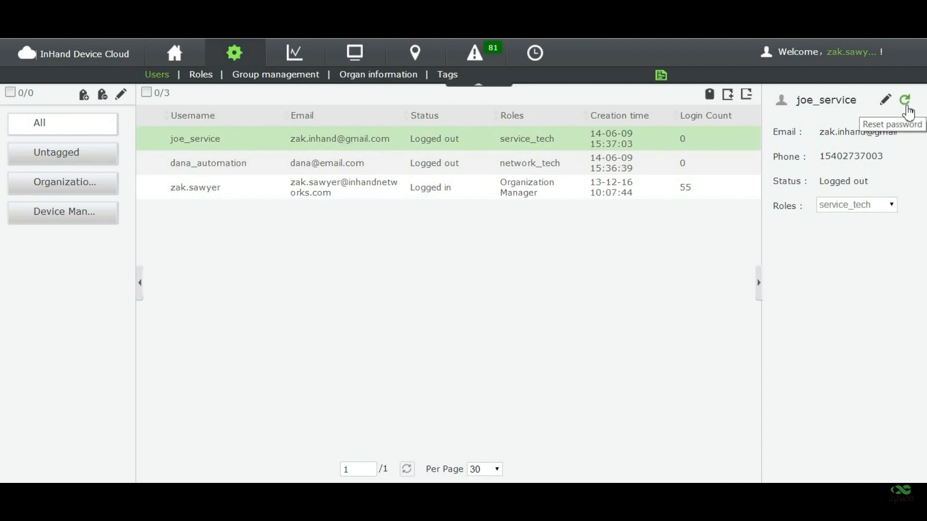
left_click(906, 106)
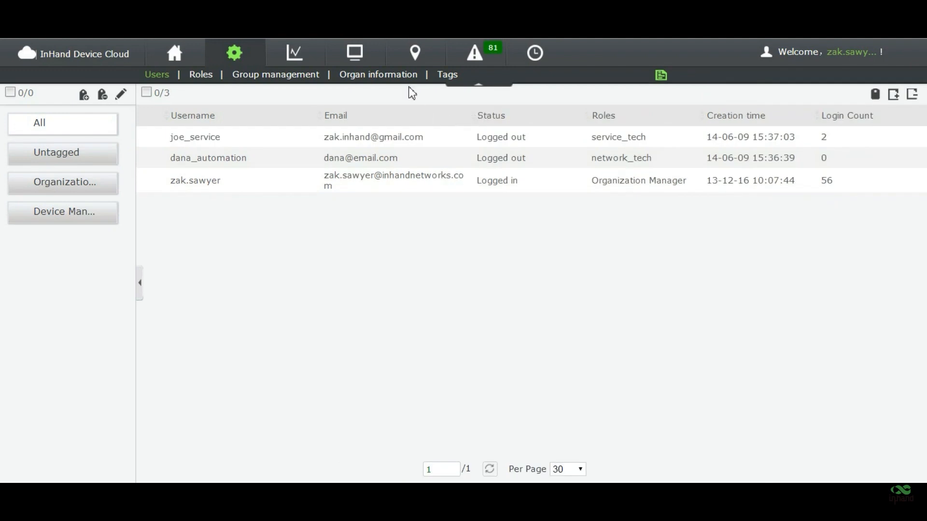
left_click(303, 77)
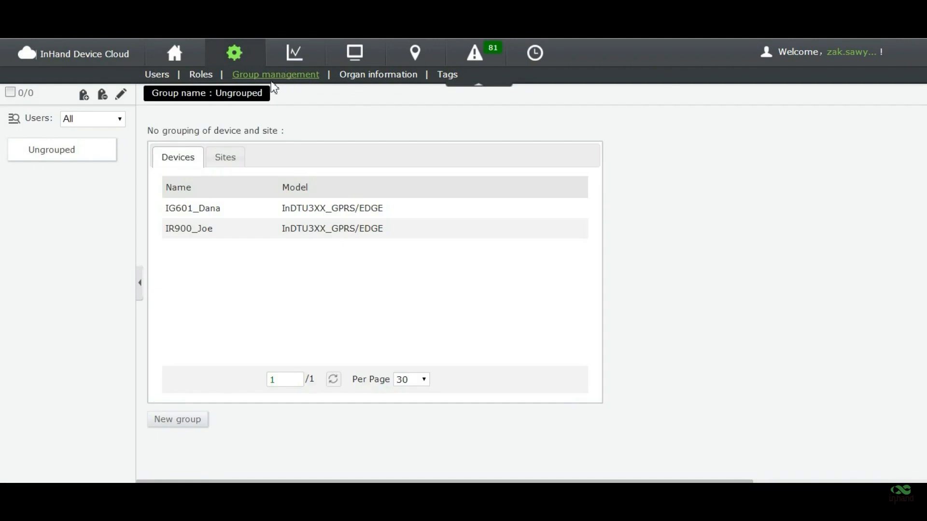
- Create the joes_repair device group and select joe_service among the denied users
left_click(197, 419)
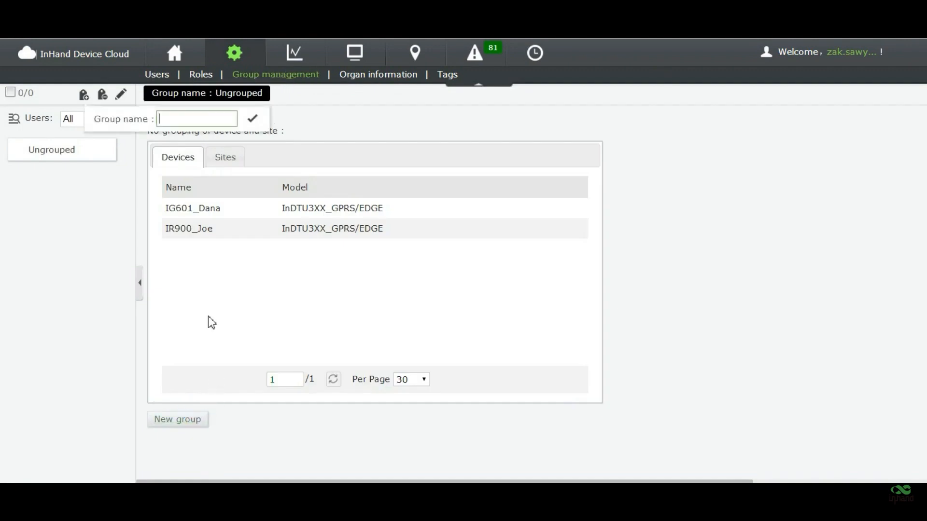
left_click(179, 118)
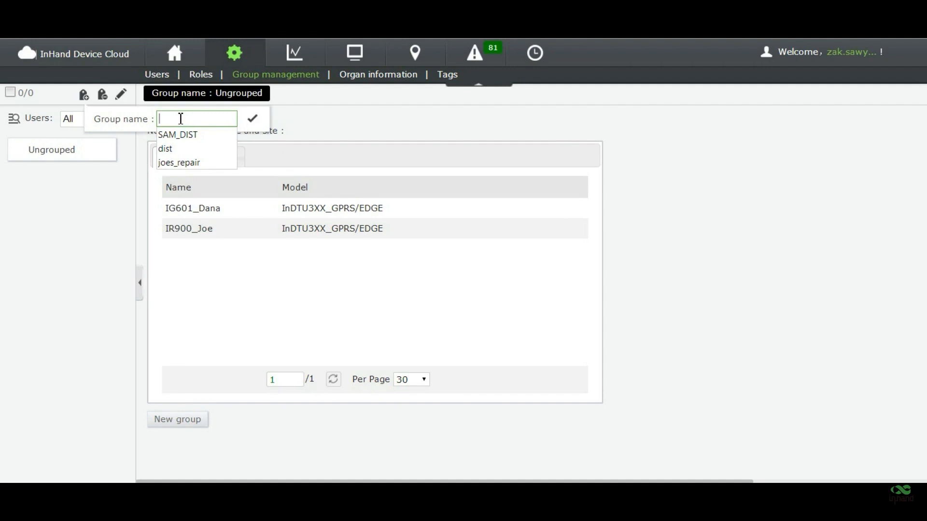
type("j")
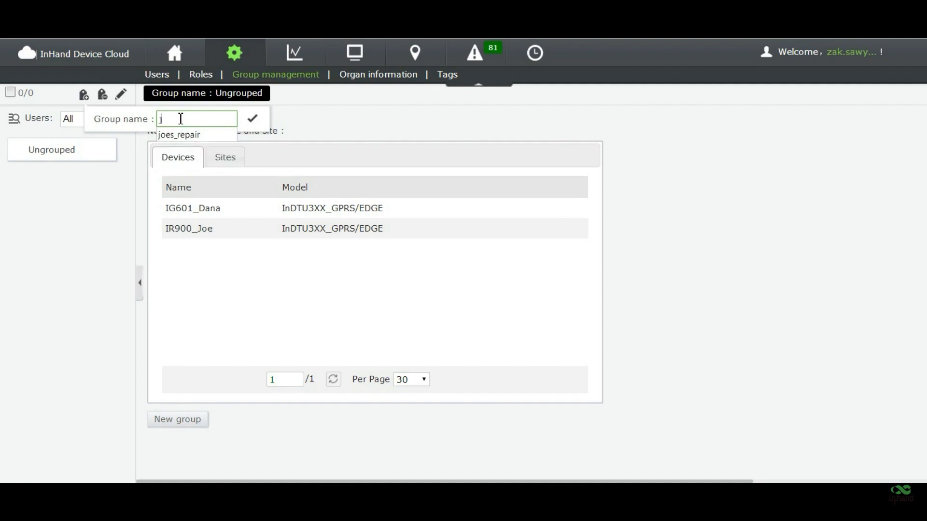
type("oes_repair")
left_click(252, 119)
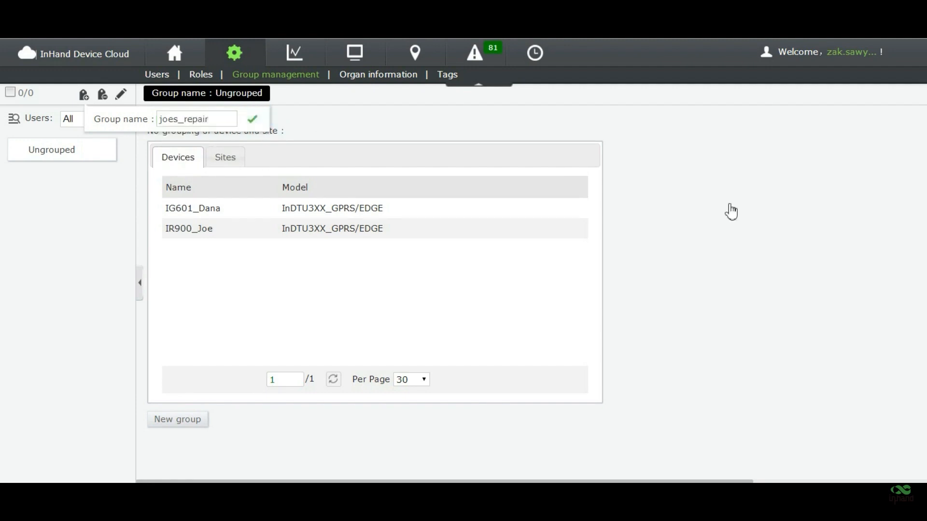
left_click(712, 169)
- Grant joe_service access to joes_repair and add the IR900_Joe device to it
left_click(630, 232)
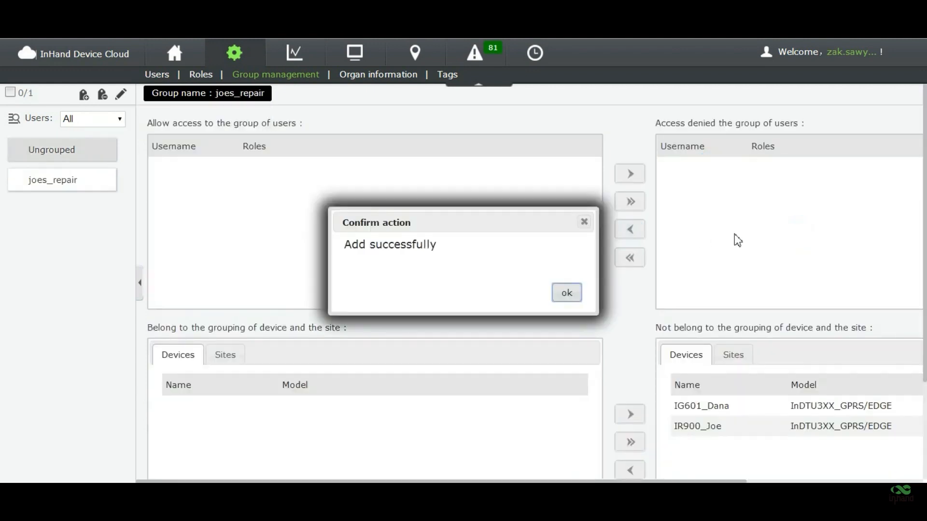
left_click(566, 295)
left_click(700, 300)
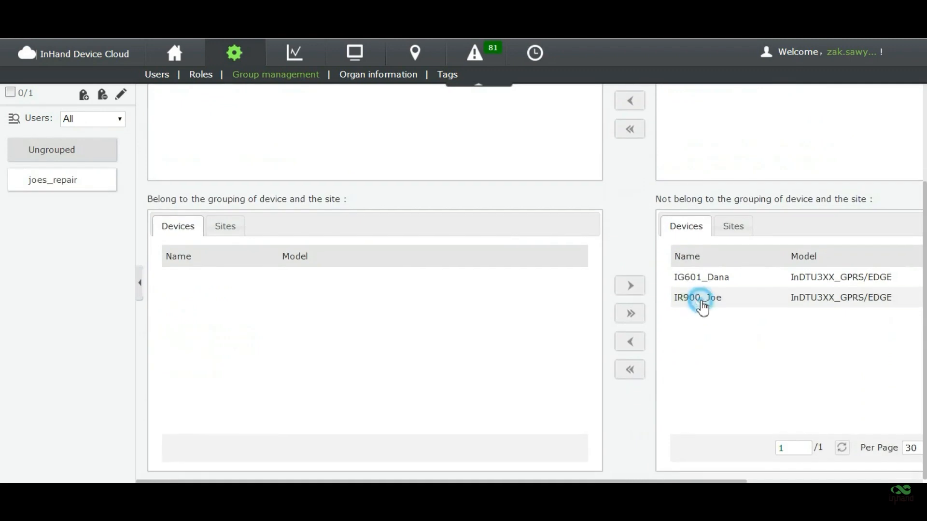
left_click(638, 344)
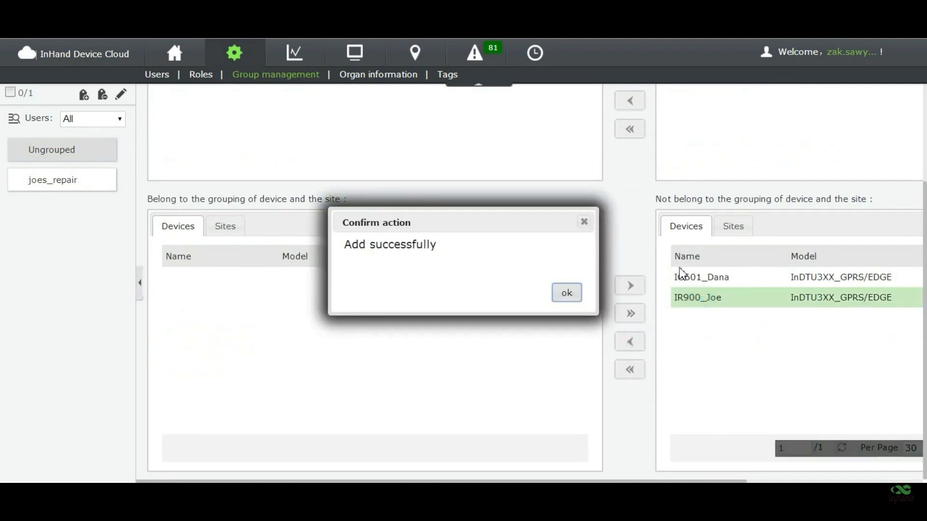
left_click(568, 293)
left_click(742, 235)
left_click(725, 323)
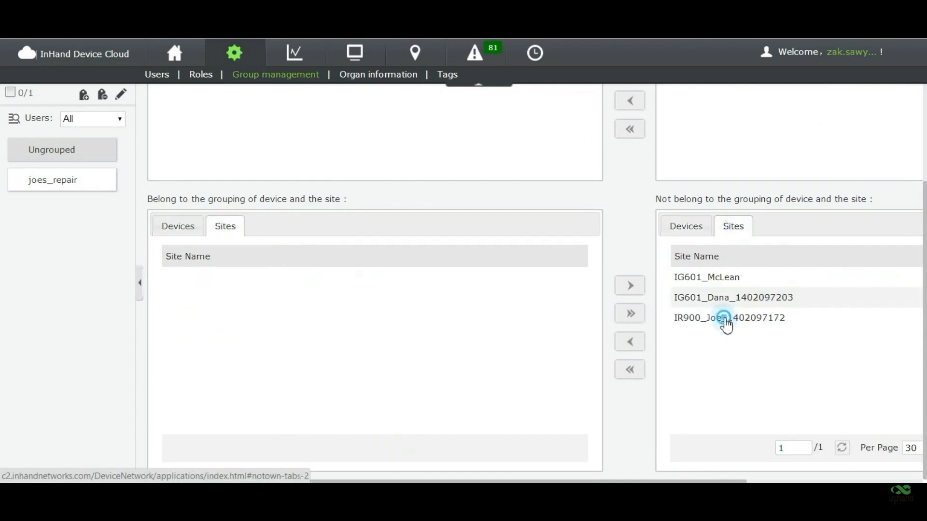
left_click(630, 342)
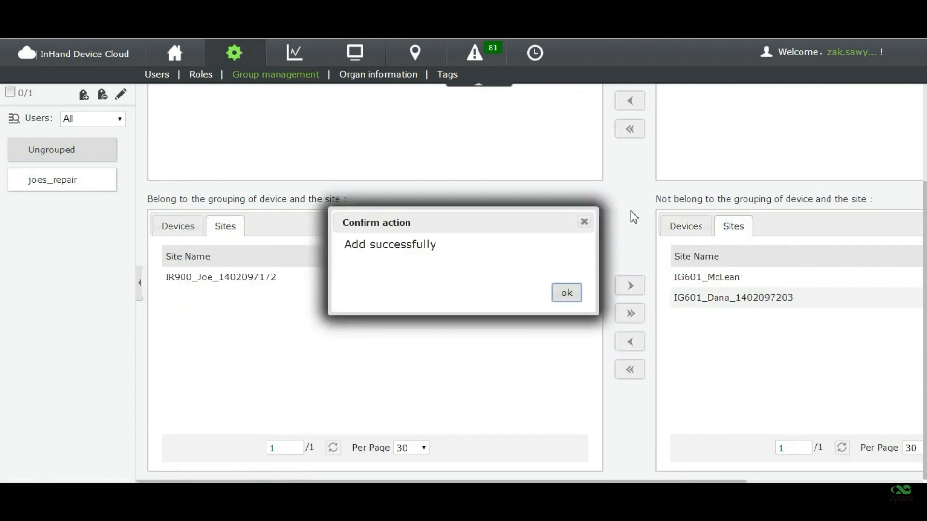
left_click(567, 292)
left_click(607, 209)
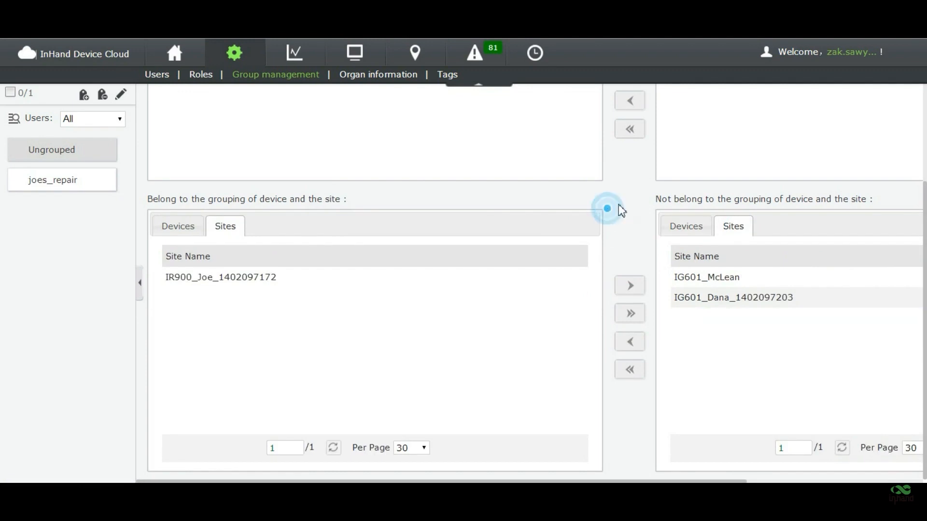
scroll(295, 213, "up", 5)
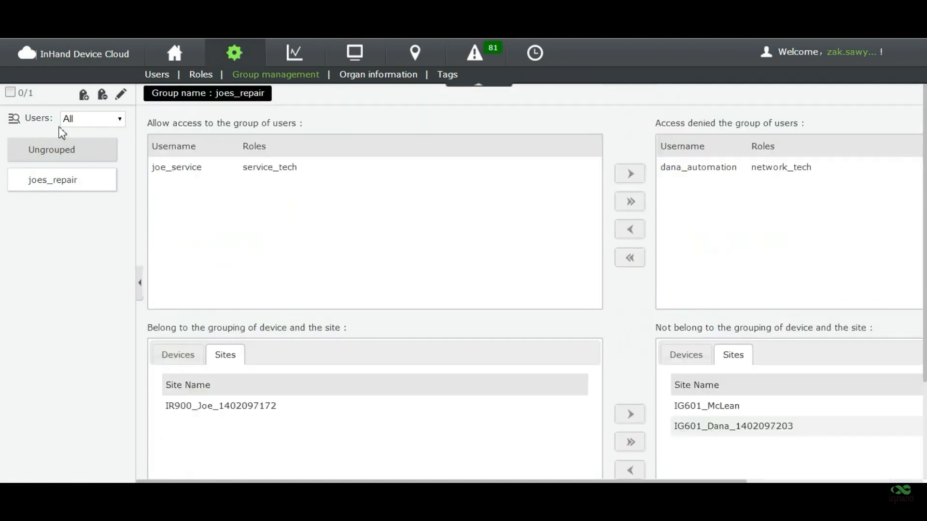
left_click(393, 230)
scroll(330, 278, "down", 3)
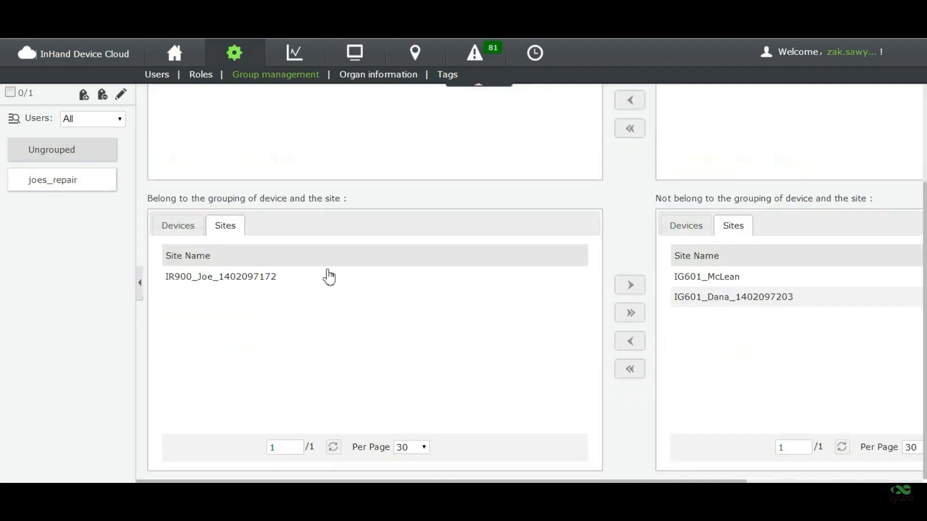
scroll(324, 343, "up", 3)
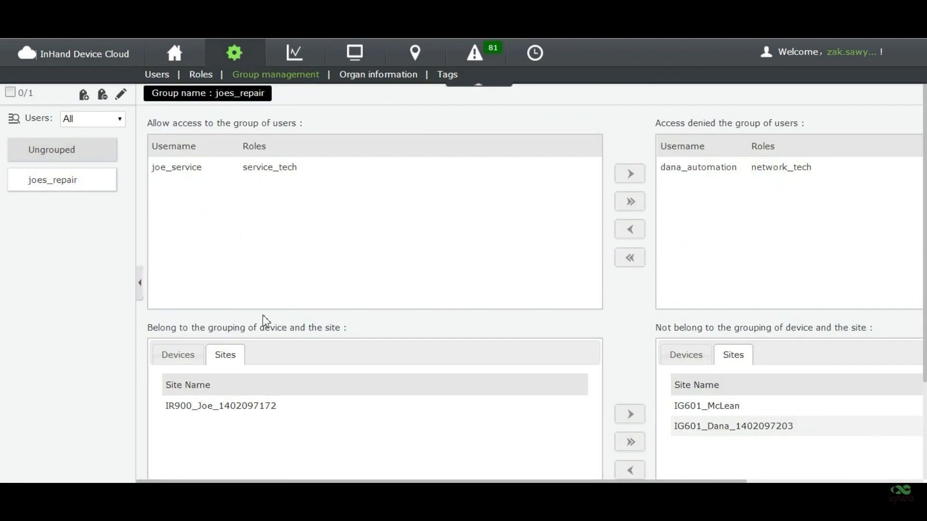
- Create the dana_automation group and grant user dana_automation access to it
left_click(101, 161)
left_click(198, 418)
left_click(181, 118)
type("dana")
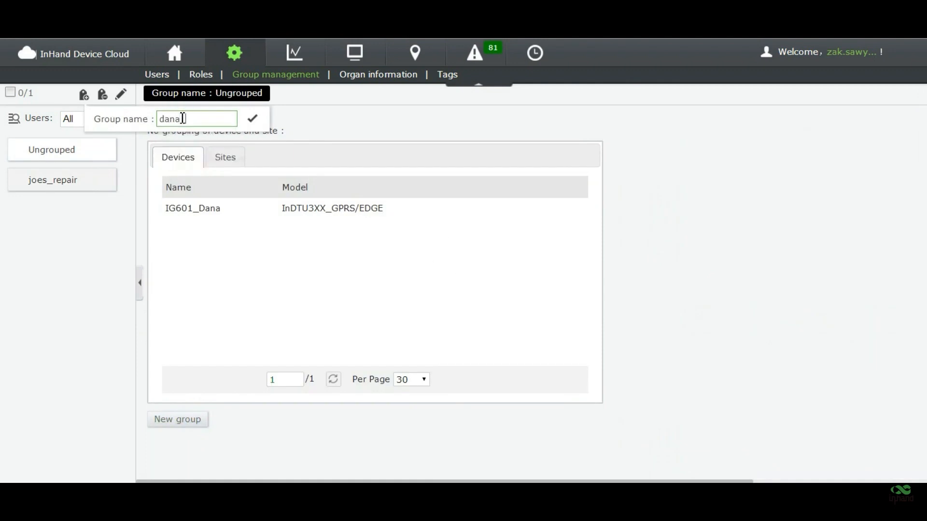
type("_automation")
left_click(252, 118)
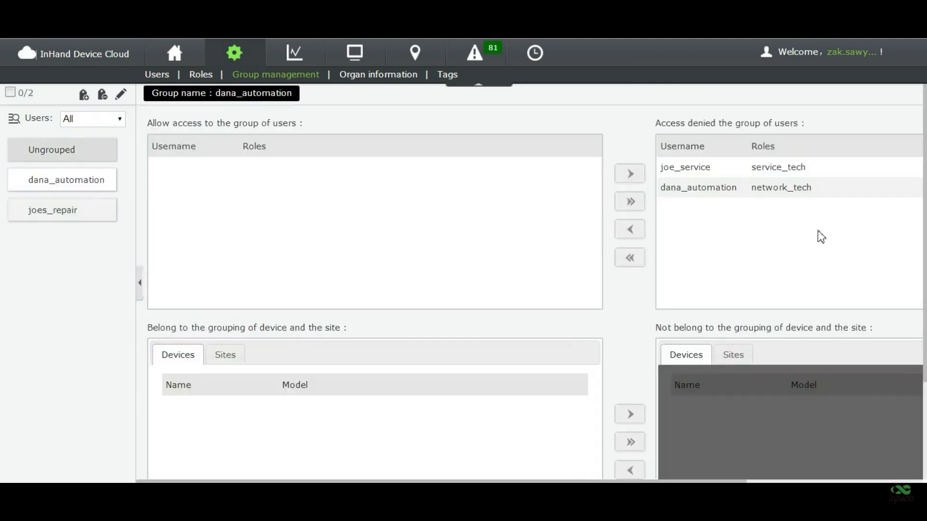
left_click(697, 189)
left_click(642, 225)
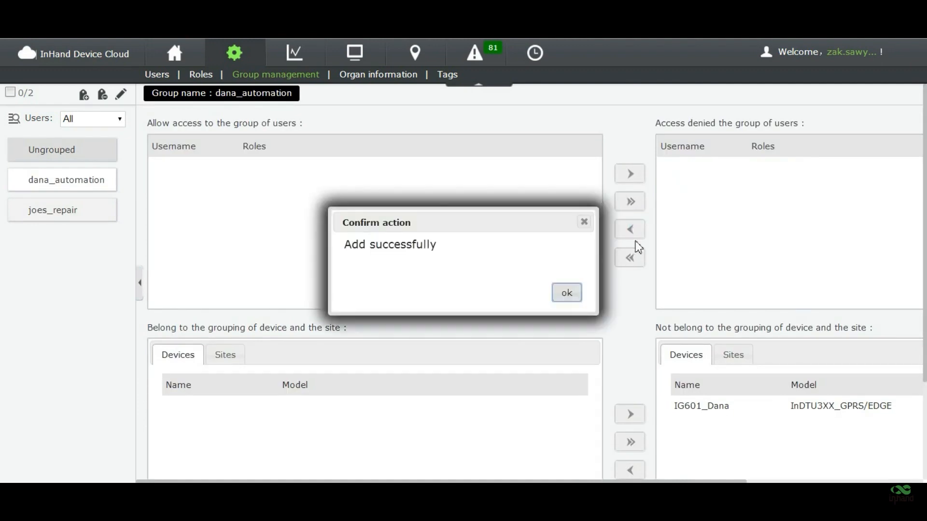
left_click(579, 294)
left_click(758, 408)
scroll(556, 333, "down", 3)
left_click(629, 342)
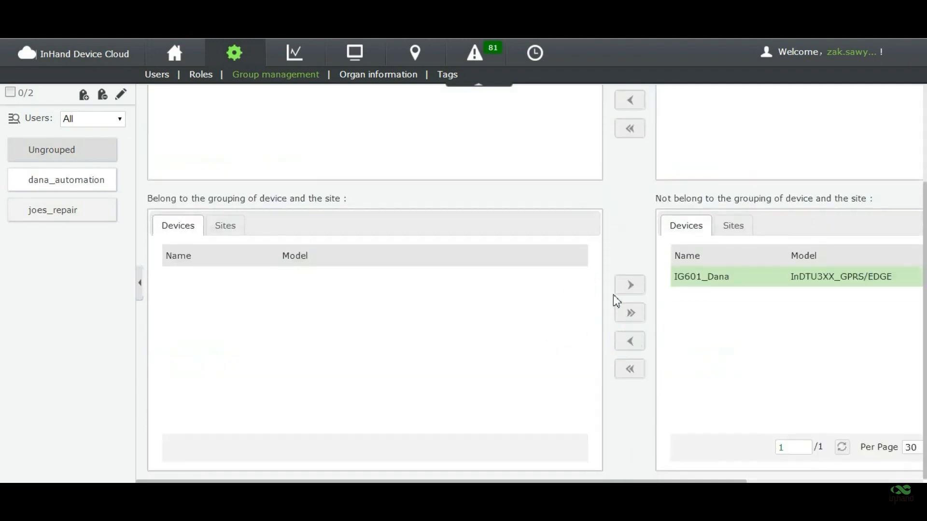
left_click(570, 292)
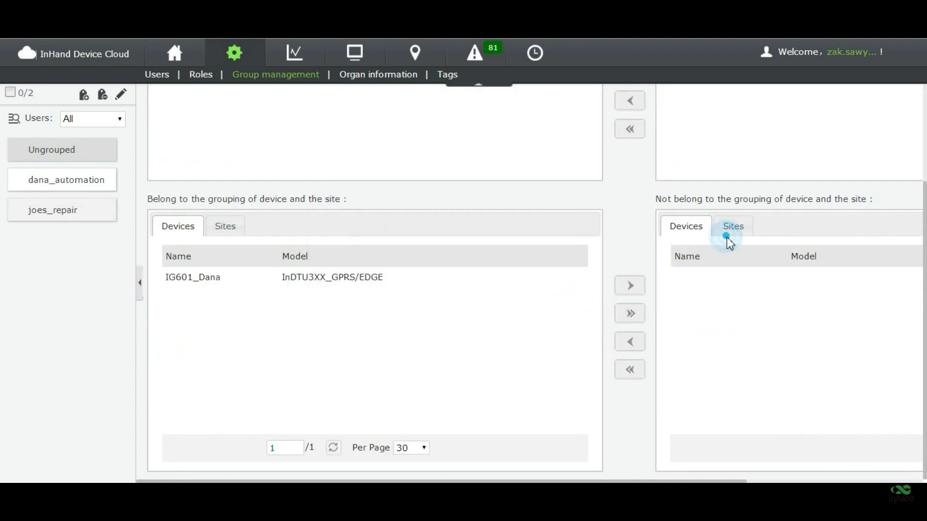
left_click(729, 236)
left_click(735, 298)
left_click(640, 339)
left_click(564, 295)
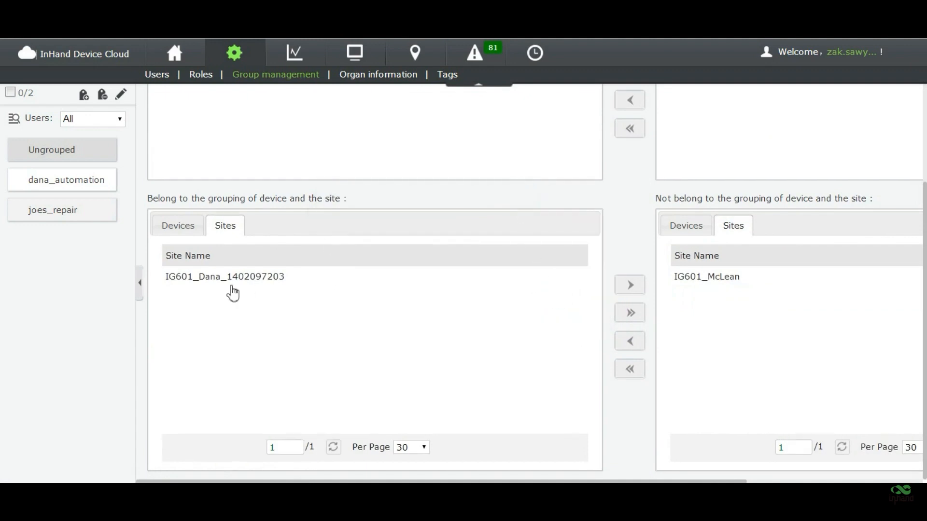
scroll(231, 290, "up", 3)
left_click(93, 157)
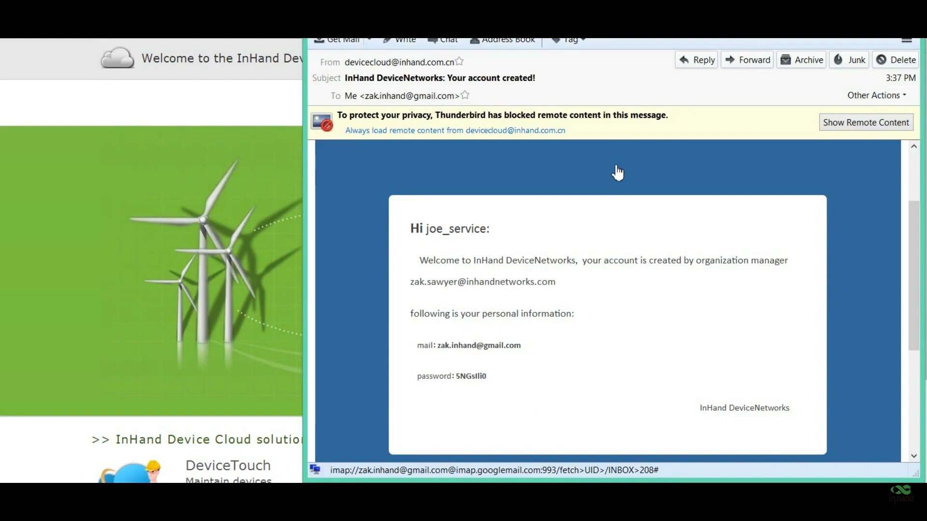
- Copy joe_service's password from the account-created email and return to the sign-in page
left_click(448, 378)
left_click_drag(497, 372, 459, 379)
right_click(464, 378)
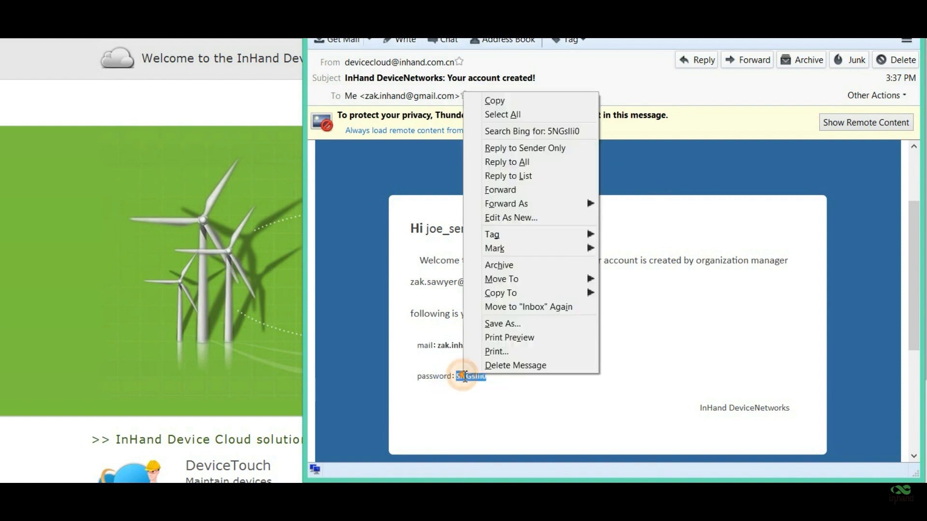
left_click(518, 102)
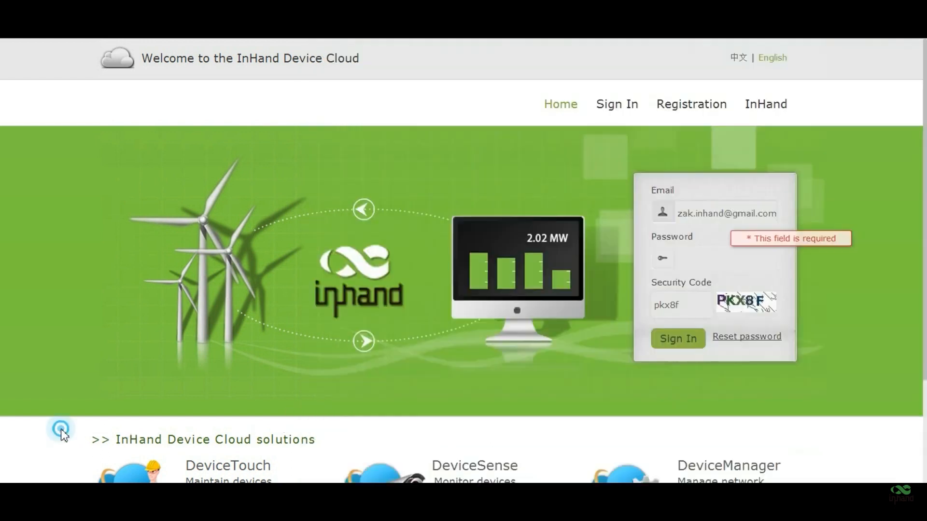
left_click(61, 430)
- Sign in as joe_service with the pasted password and open the Devices list
left_click(714, 259)
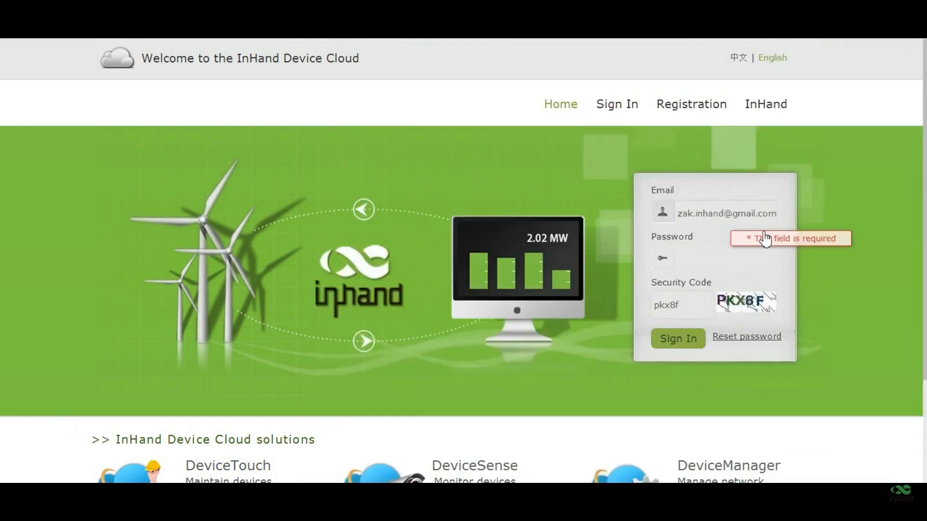
key("ctrl+v")
left_click(685, 343)
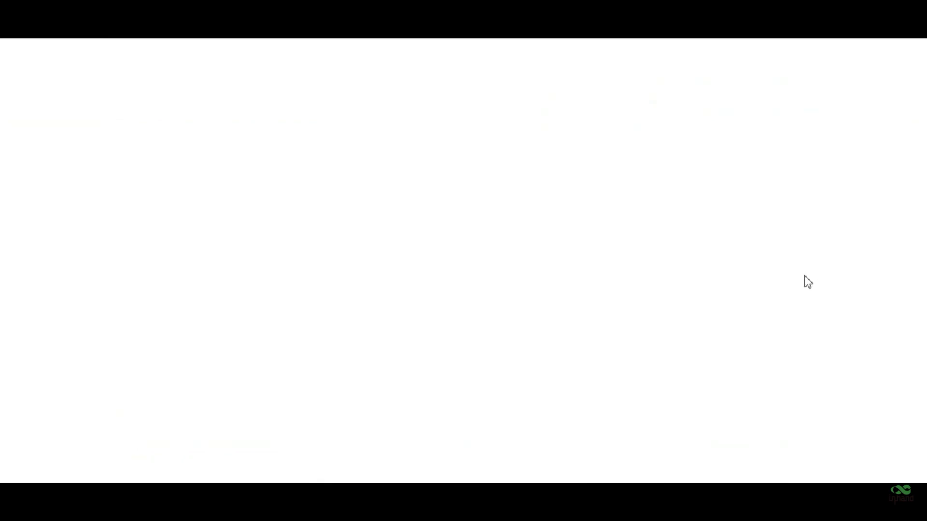
left_click(452, 222)
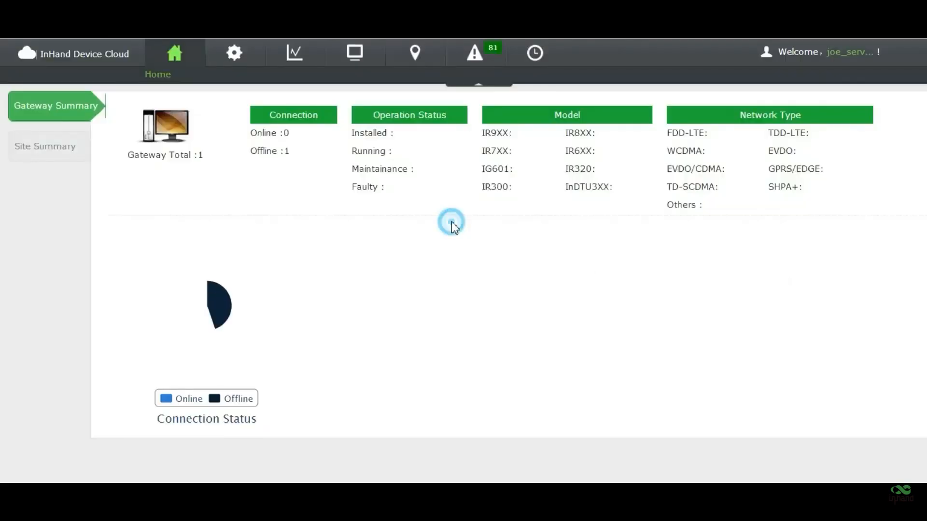
left_click(357, 58)
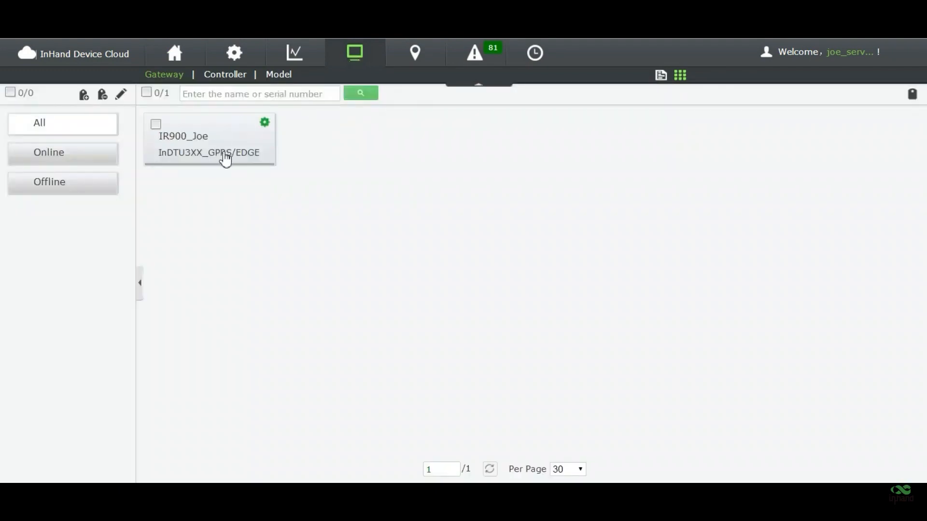
- Open the IR900_Joe gateway's details, then switch to its Alarms list
left_click(221, 153)
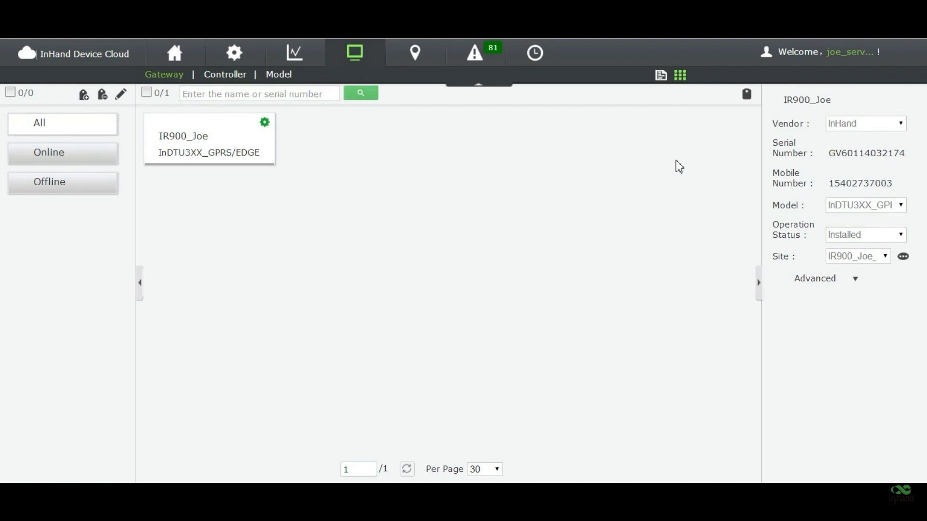
left_click(473, 63)
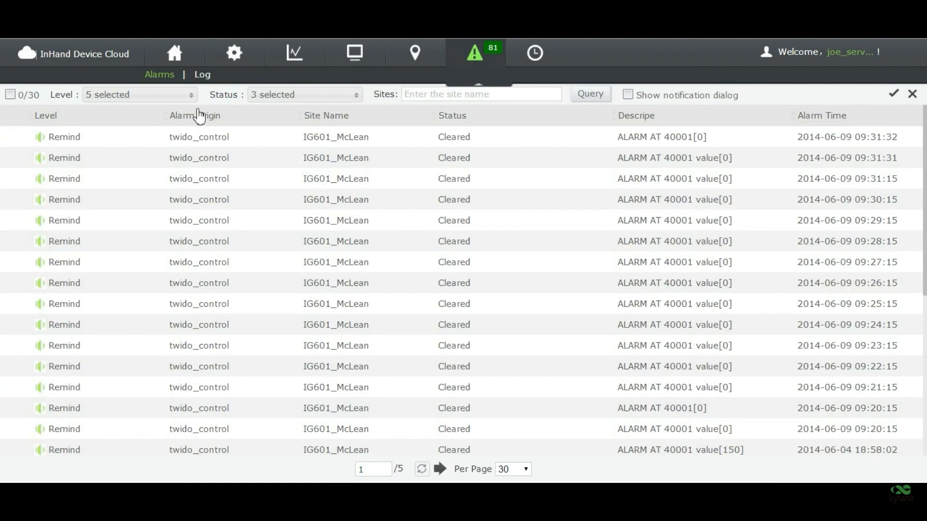
- Query alarms with Remind and Warn excluded, leaving only the three most serious levels
left_click(184, 97)
left_click(126, 213)
left_click(127, 202)
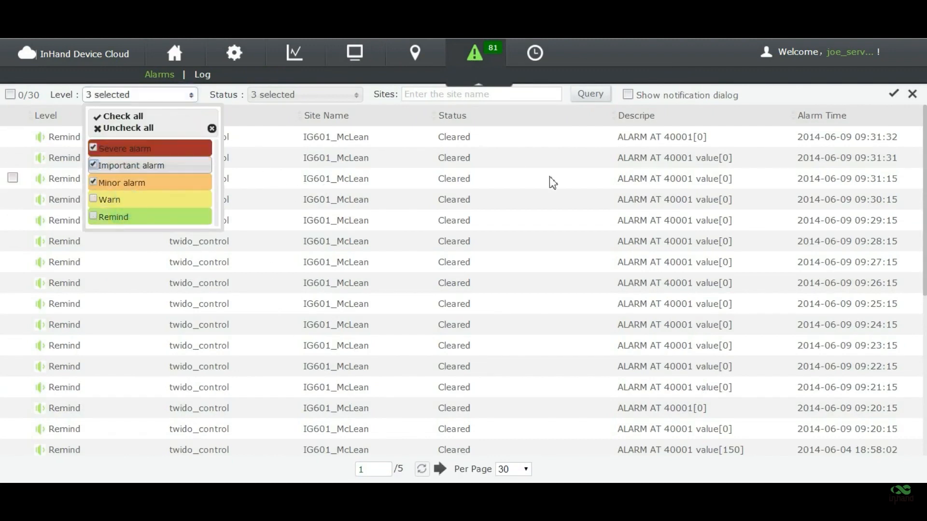
left_click(589, 94)
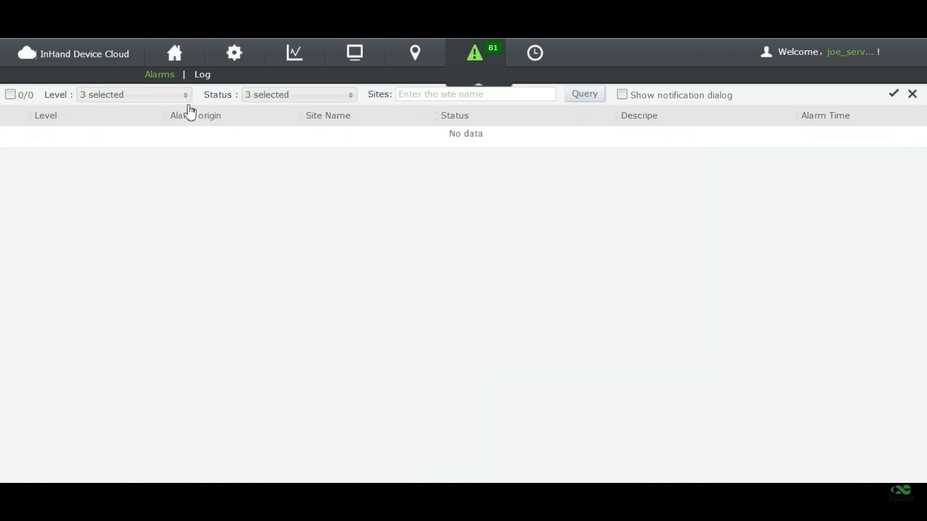
- Re-query with all five levels and view a cleared IG601_McLean Remind alarm's details
left_click(167, 94)
left_click(155, 216)
left_click(155, 203)
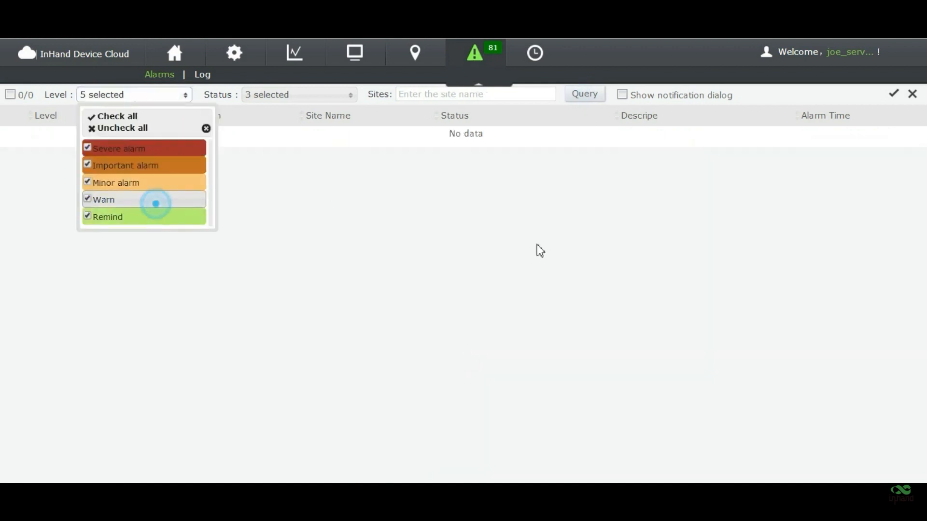
left_click(540, 250)
left_click(574, 95)
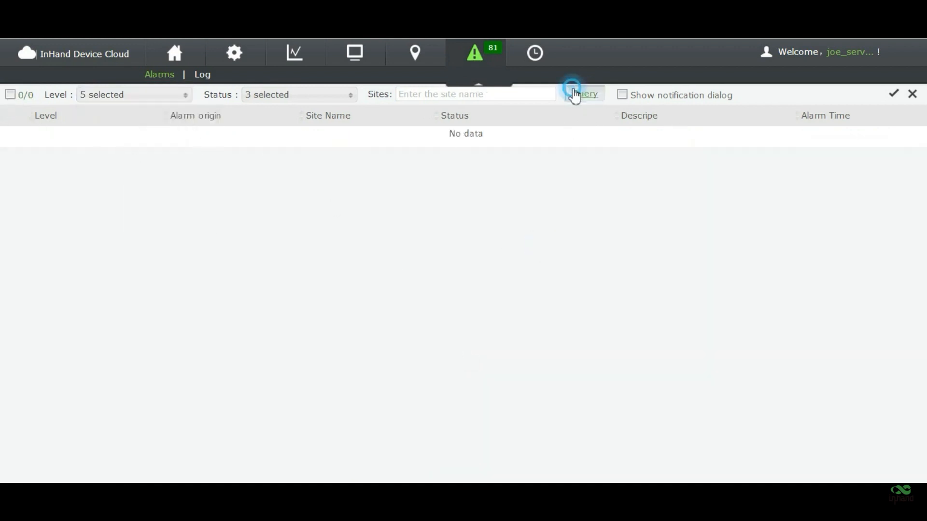
left_click(528, 262)
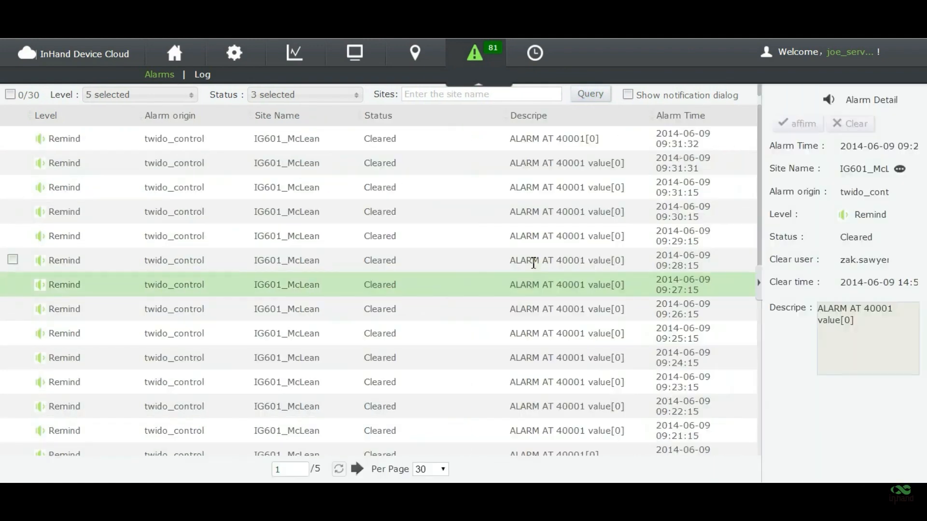